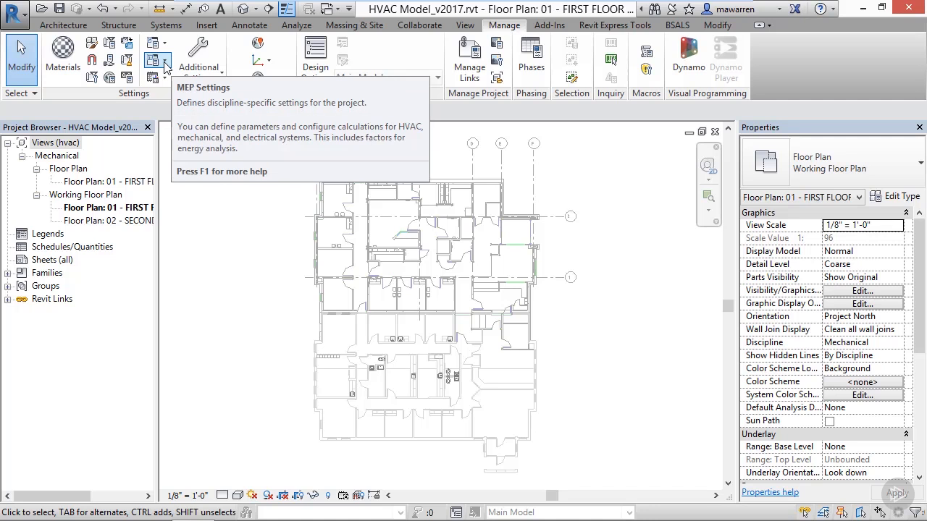
# - In the building type settings, give Office a lighting load density of 0.80 W/ft² and a power load density of 1.50 W/ft²
pyautogui.click(165, 64)
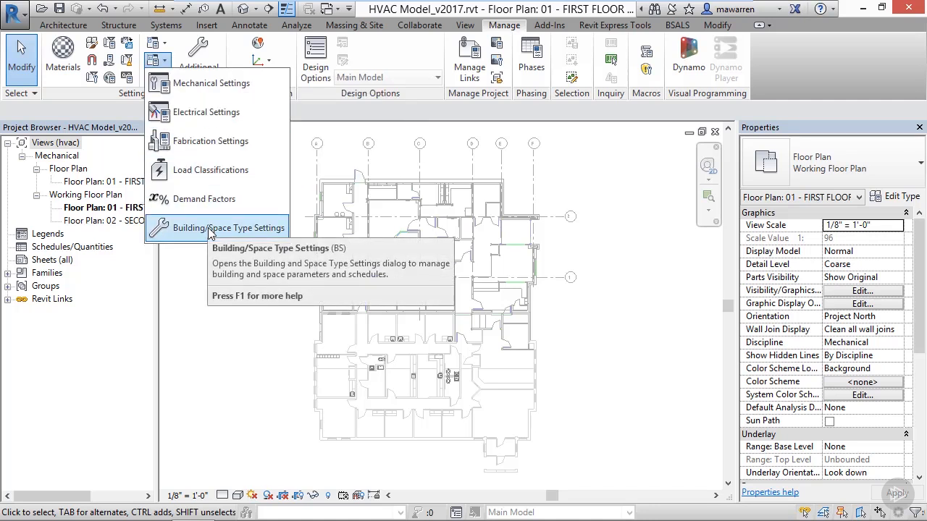
pyautogui.click(210, 228)
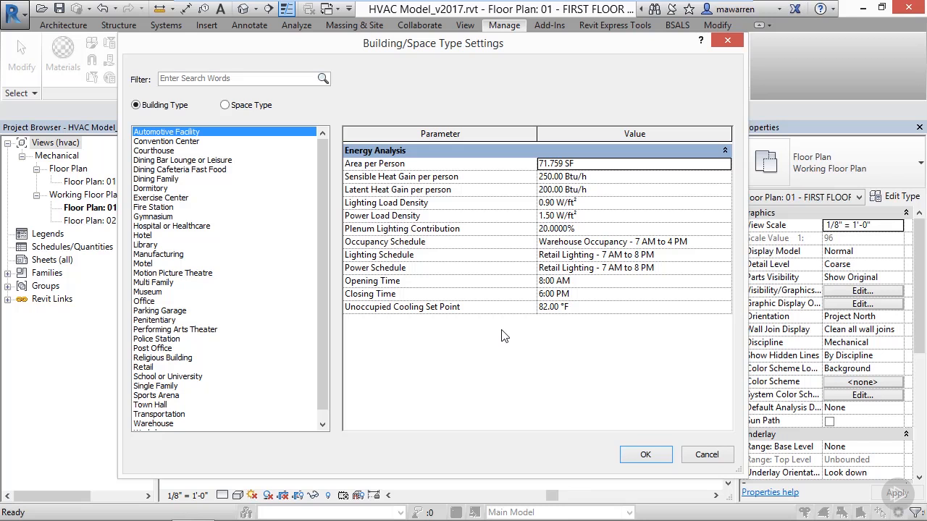
pyautogui.click(207, 301)
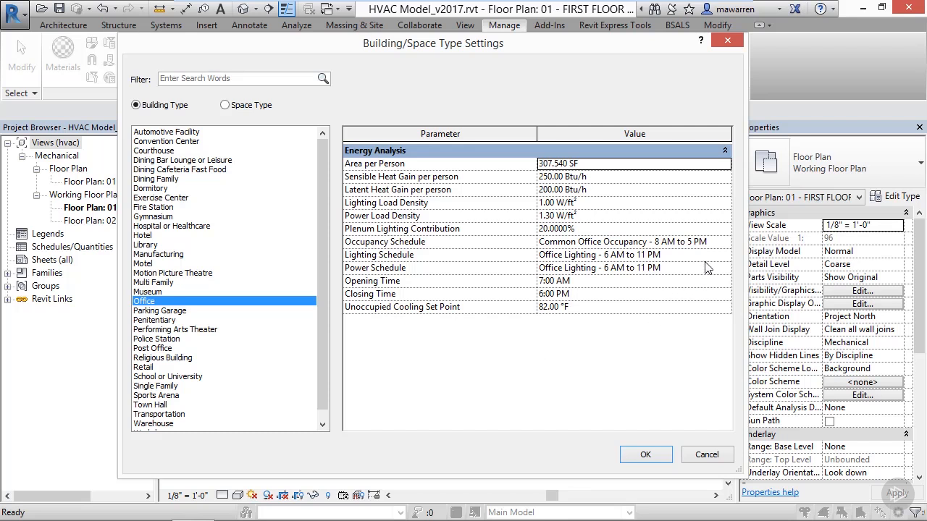
pyautogui.click(591, 204)
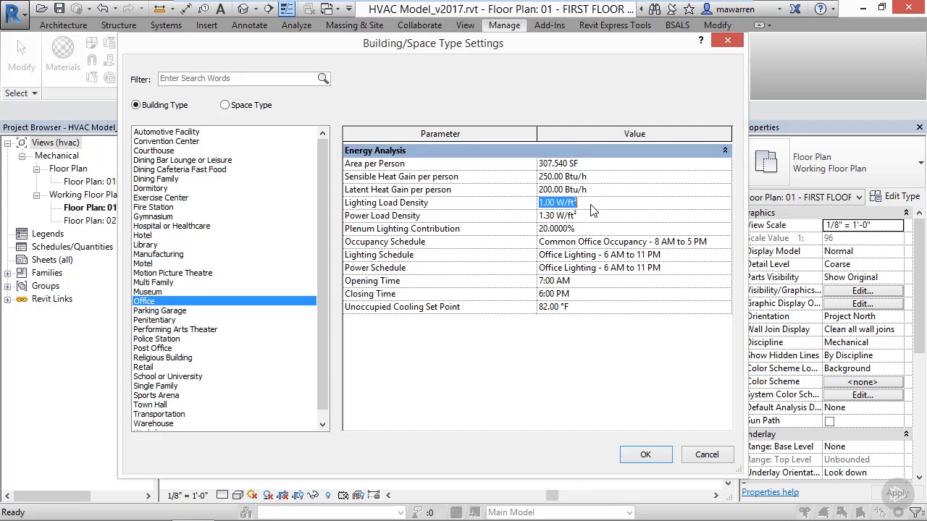
pyautogui.write('.8')
pyautogui.click(602, 217)
pyautogui.write('1')
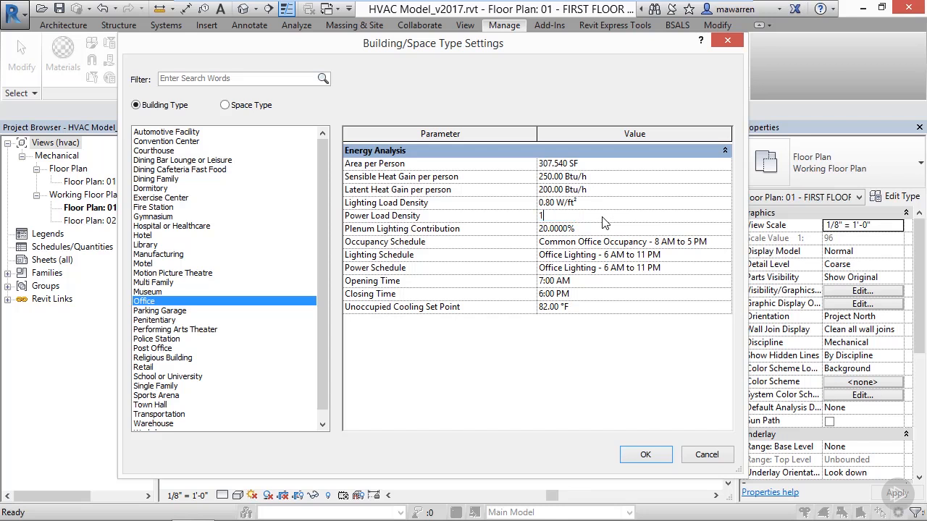
pyautogui.write('.5')
# - Set the Office building type's unoccupied cooling set point to 85 °F and its opening time to 6:00 AM
pyautogui.click(598, 310)
pyautogui.write('85')
pyautogui.click(726, 284)
pyautogui.click(726, 281)
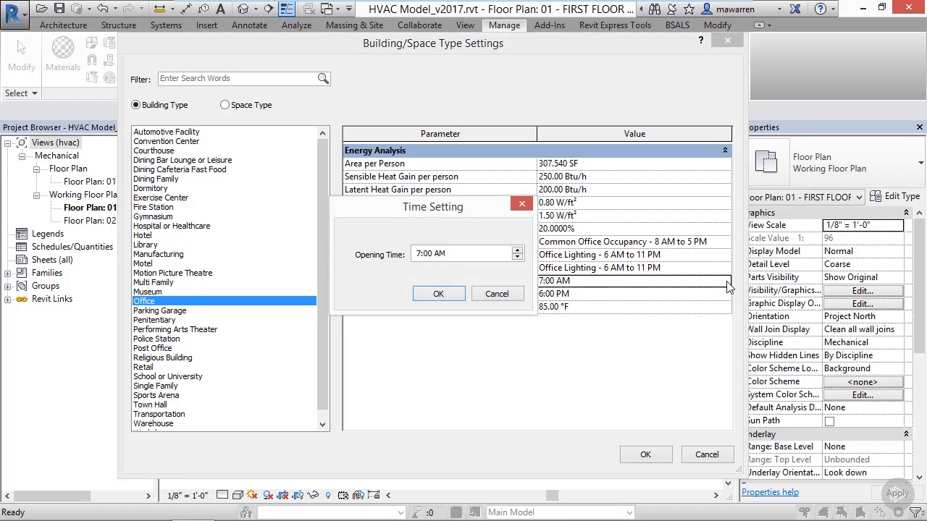
pyautogui.click(518, 257)
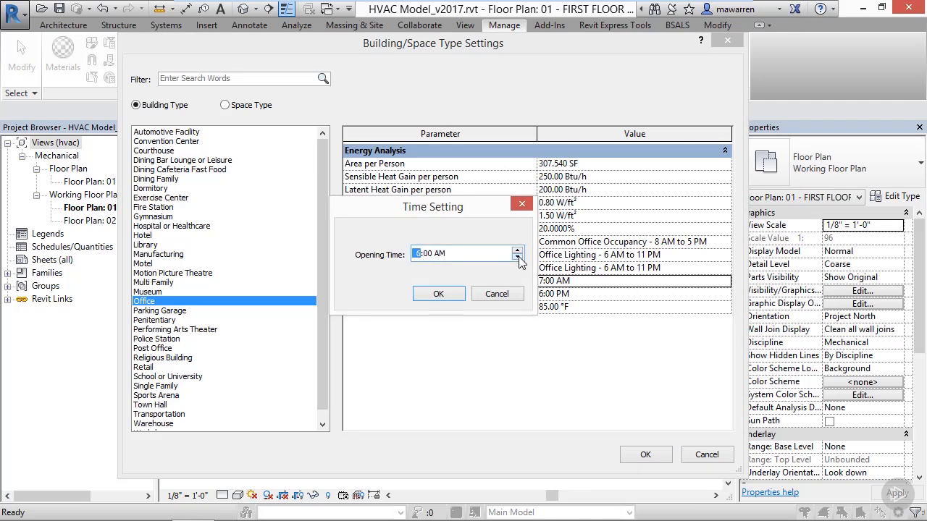
pyautogui.click(438, 295)
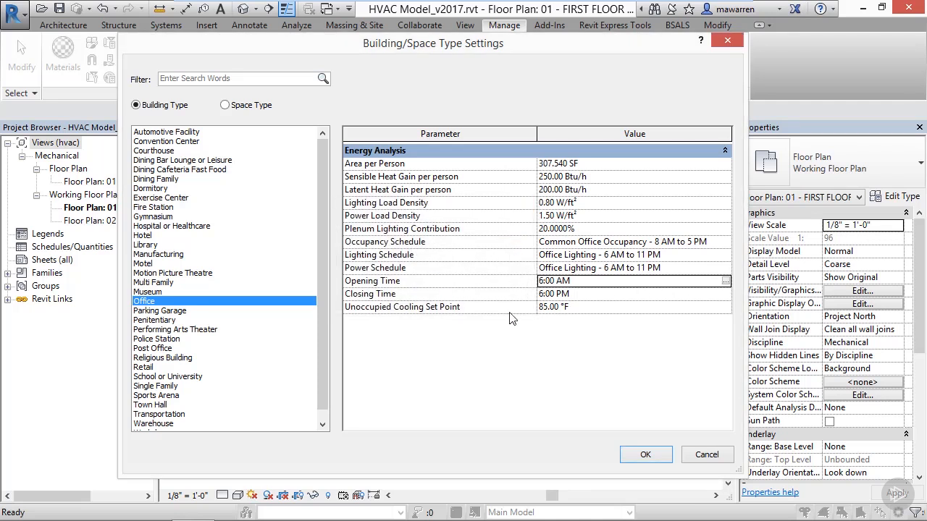
# - From Office's power schedule settings, duplicate the Common Office Occupancy - 8 AM to 5 PM schedule and rename the copy OFFICE 12HR
pyautogui.click(720, 270)
pyautogui.click(724, 269)
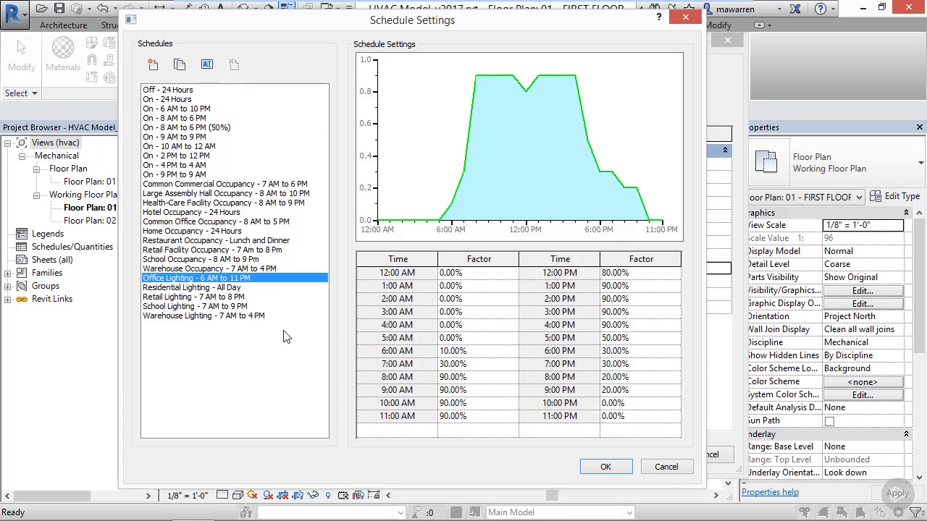
pyautogui.click(255, 223)
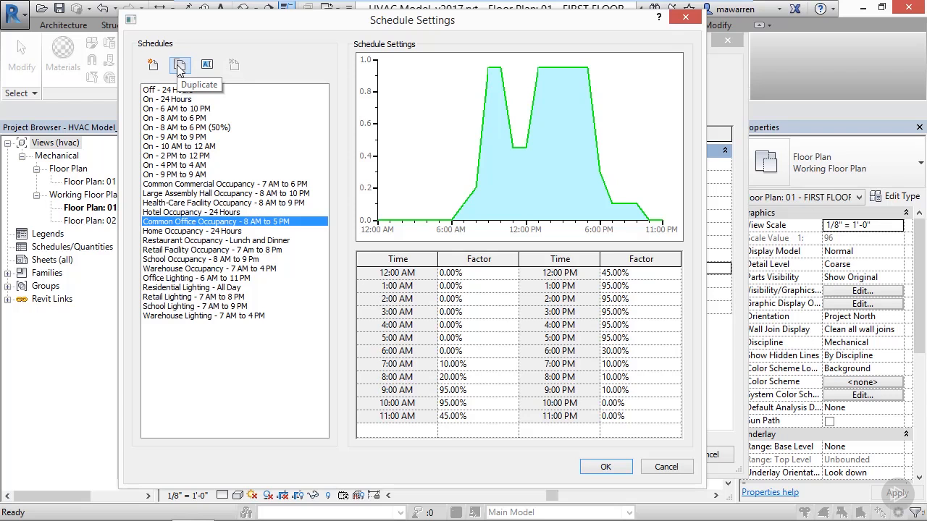
pyautogui.click(179, 66)
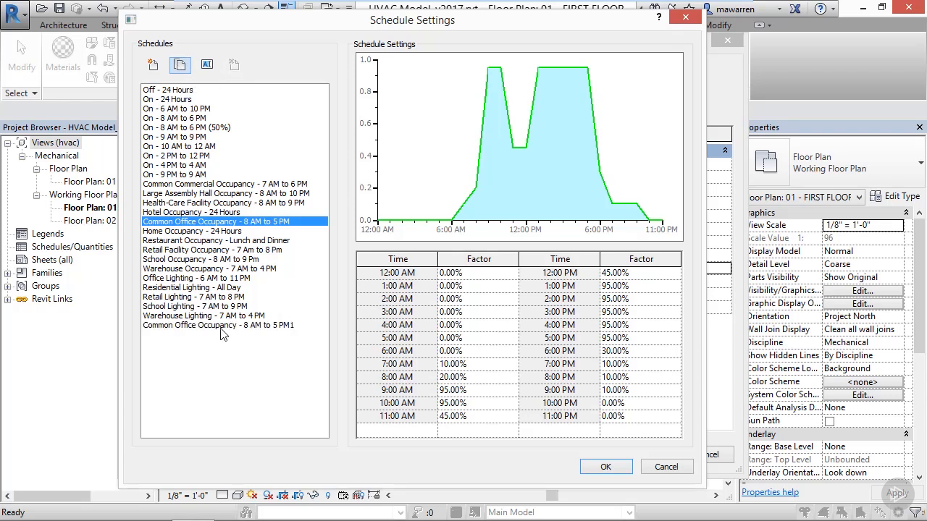
pyautogui.click(222, 327)
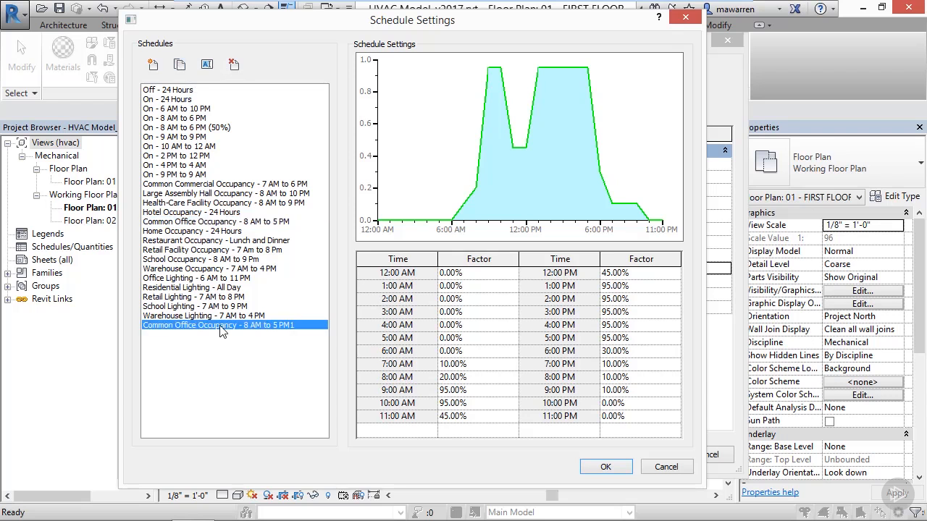
pyautogui.click(207, 66)
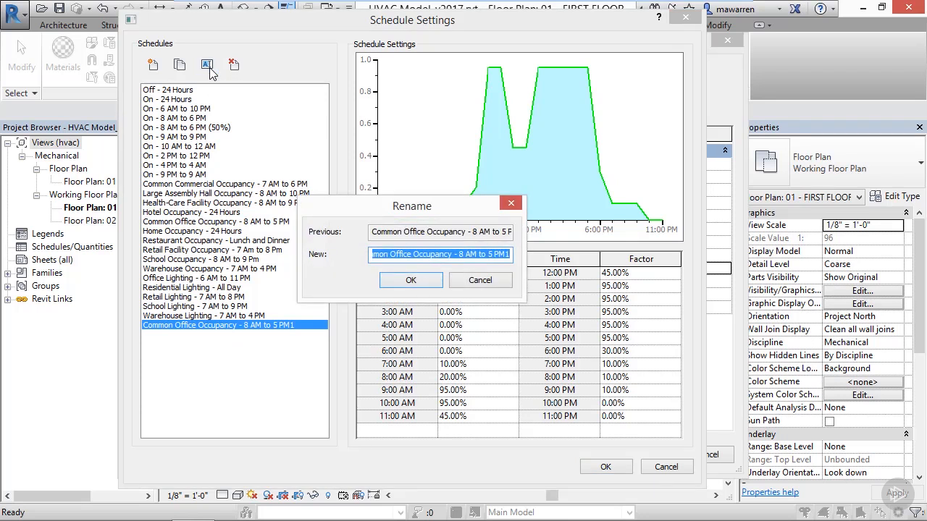
pyautogui.write('OFFICE ')
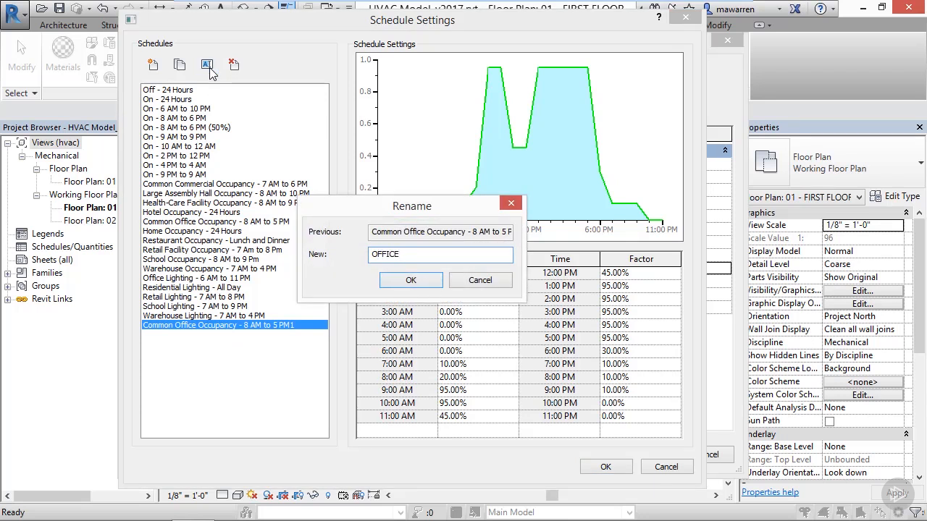
pyautogui.write('12HR')
pyautogui.click(410, 280)
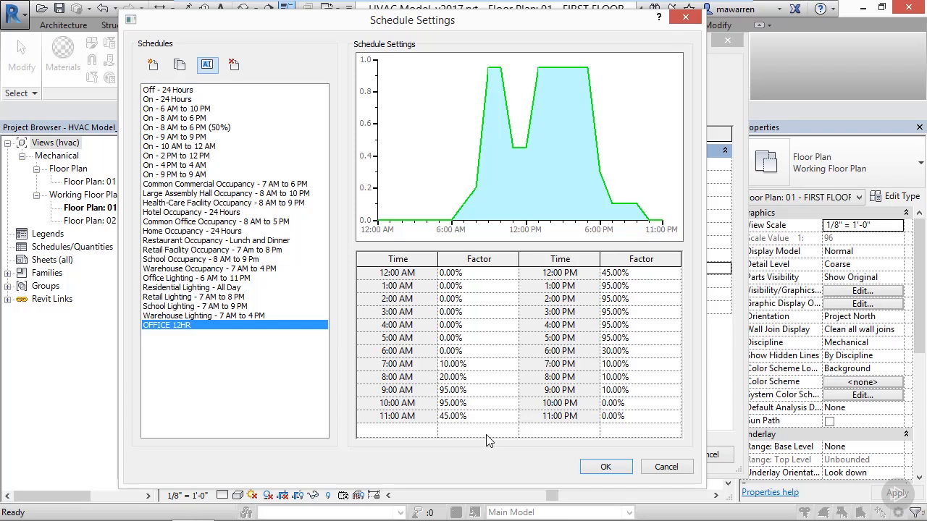
# - Set the OFFICE 12HR schedule's factors for 6:00 AM and 7:00 AM to 20%
pyautogui.click(479, 354)
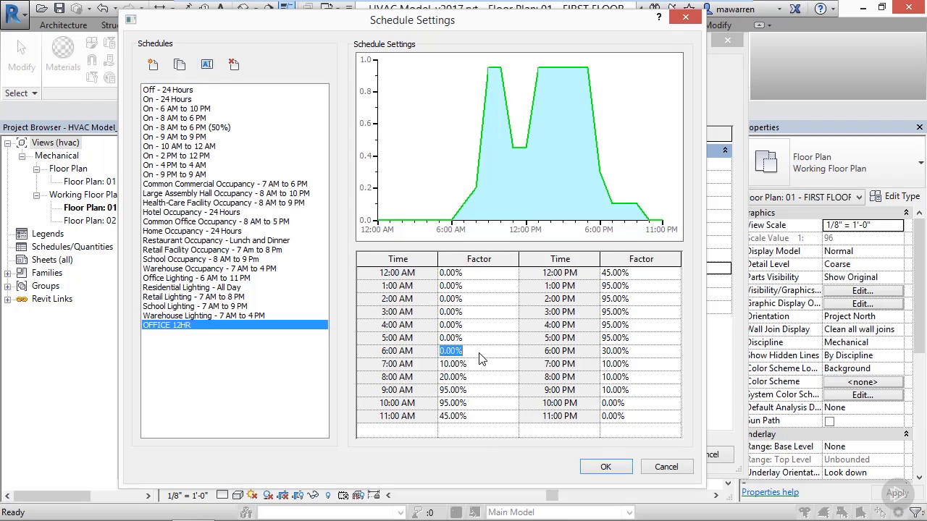
pyautogui.write('20')
pyautogui.press('Return')
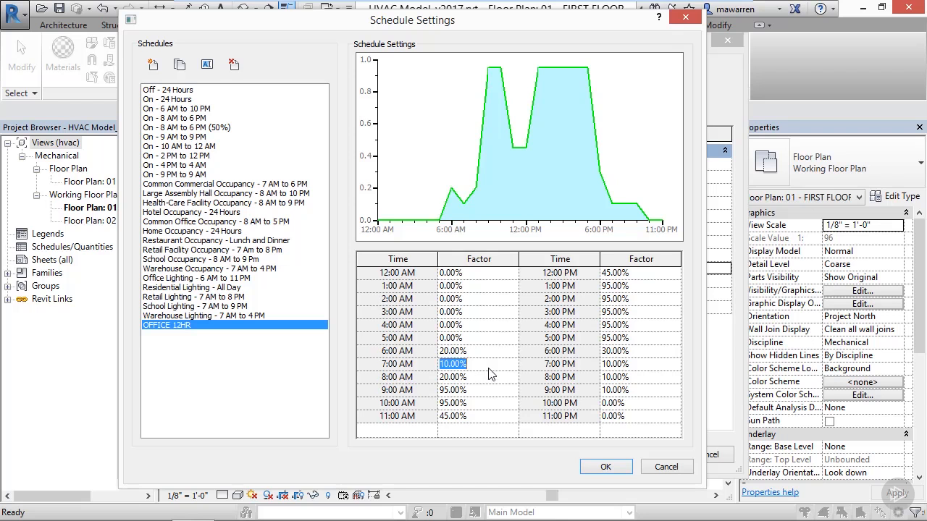
pyautogui.write('20')
# - Set the OFFICE 12HR schedule's factors for 9:00 PM and 8:00 PM to 0%
pyautogui.click(650, 395)
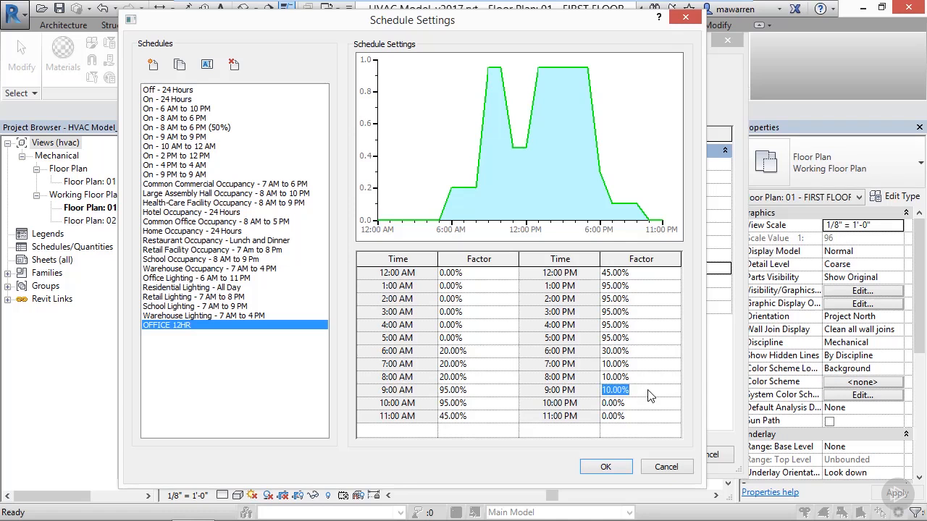
pyautogui.write('0')
pyautogui.press('Return')
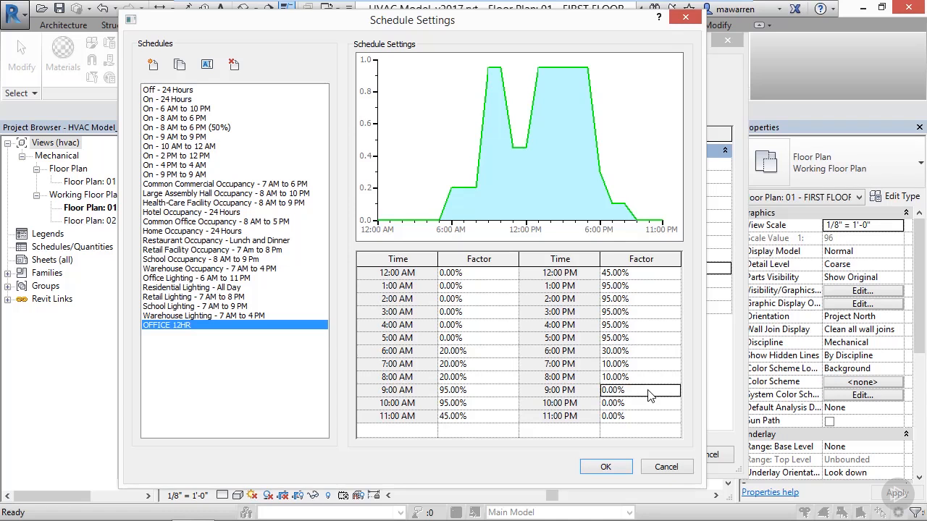
pyautogui.click(640, 378)
pyautogui.write('9')
pyautogui.press('BackSpace')
pyautogui.write('0')
pyautogui.press('Return')
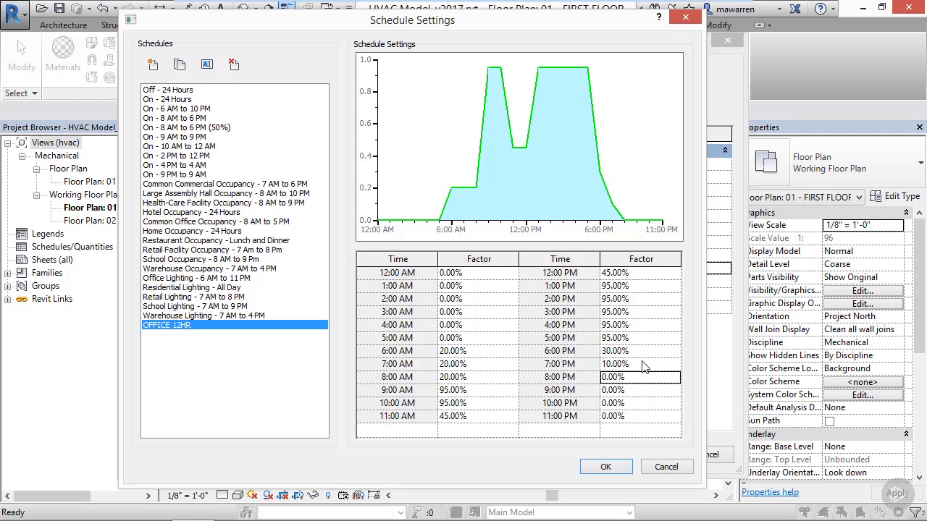
# - Set the OFFICE 12HR factor for 6:00 PM to 95% and accept the schedule as Office's power schedule
pyautogui.click(642, 364)
pyautogui.click(642, 362)
pyautogui.click(642, 352)
pyautogui.click(642, 352)
pyautogui.write('95')
pyautogui.click(606, 467)
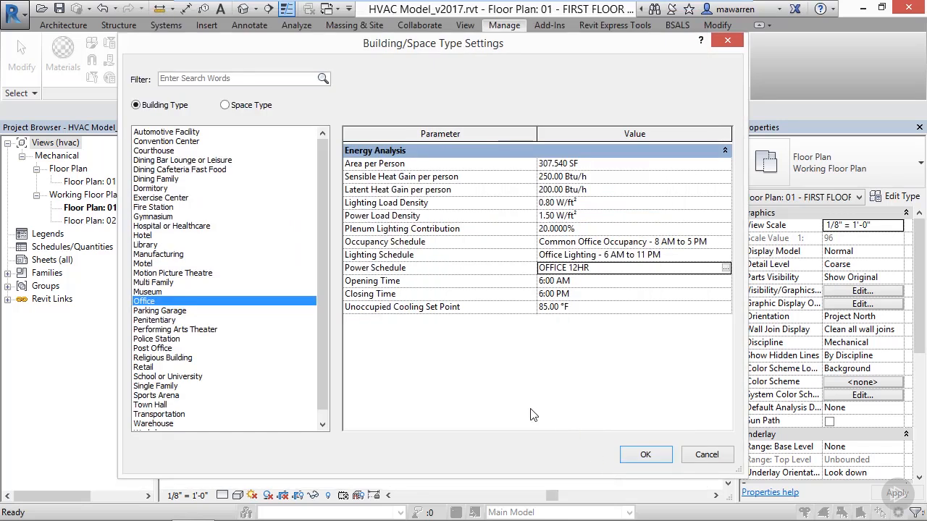
# - Assign the OFFICE 12HR schedule as the Office building type's lighting schedule
pyautogui.click(688, 255)
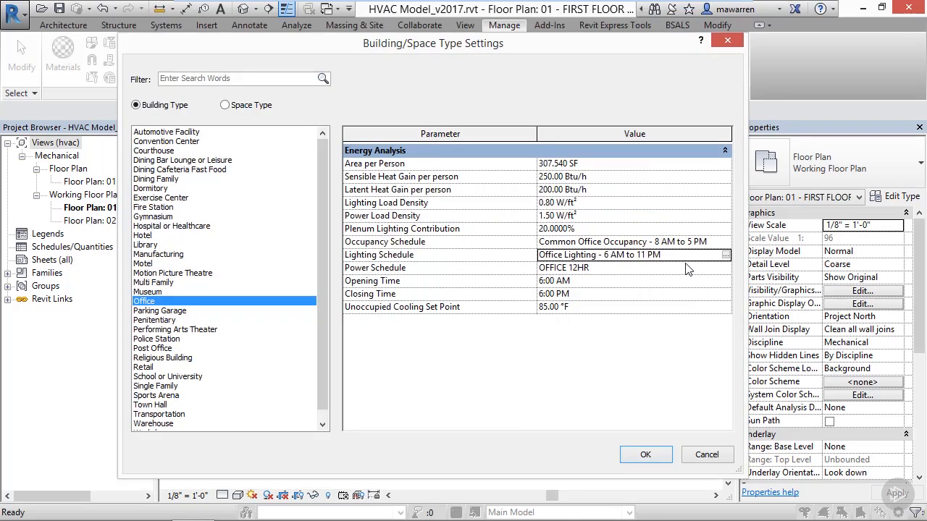
pyautogui.click(725, 256)
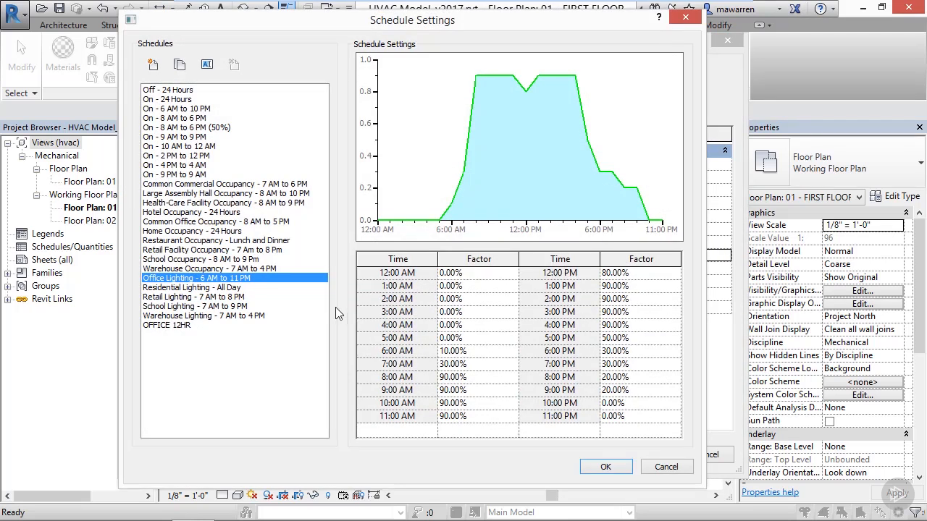
pyautogui.click(167, 326)
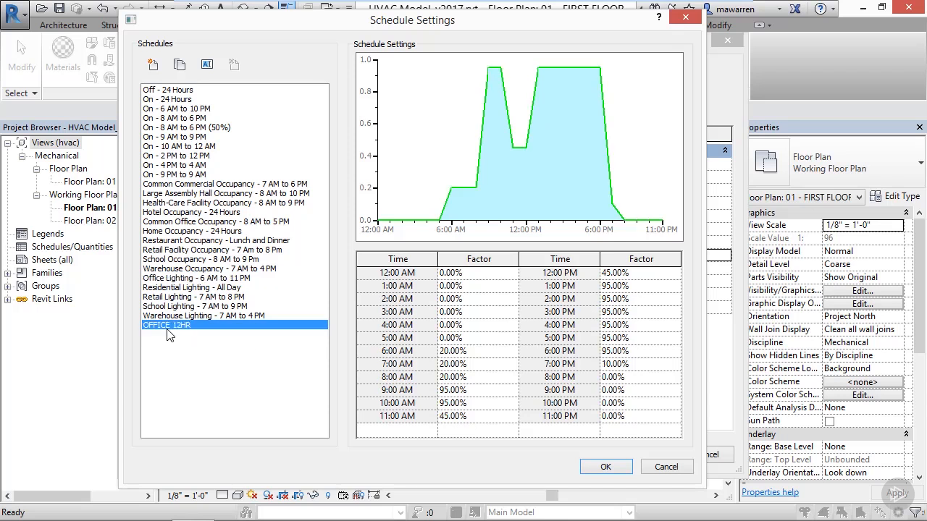
pyautogui.click(605, 468)
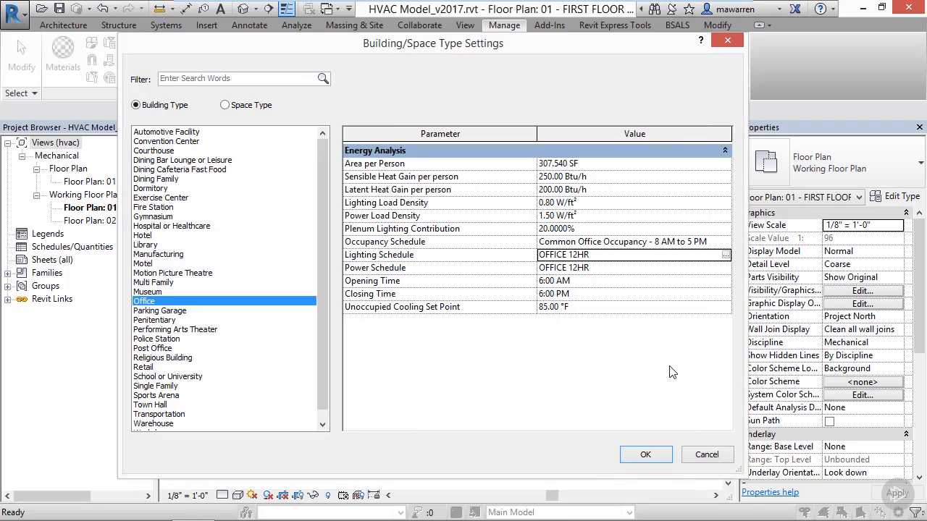
# - Assign the OFFICE 12HR schedule as the Office building type's occupancy schedule
pyautogui.click(728, 243)
pyautogui.click(727, 242)
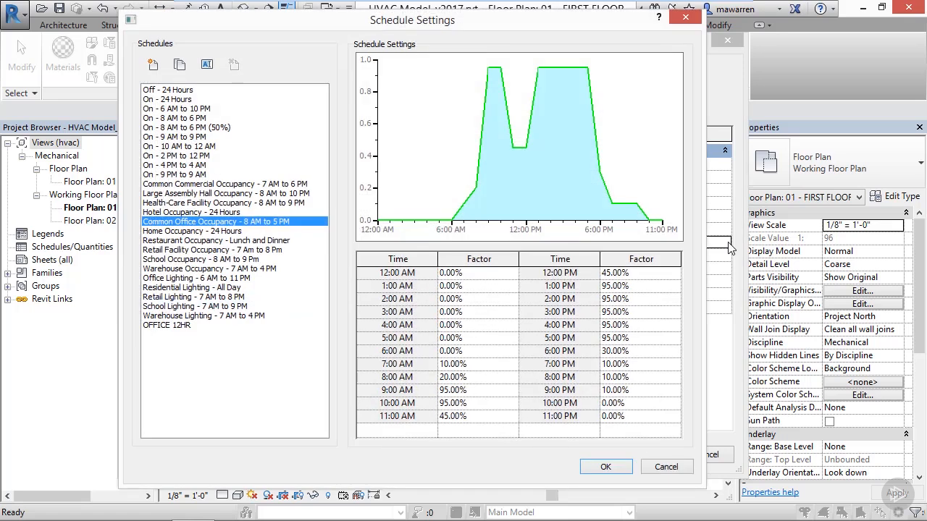
pyautogui.click(604, 469)
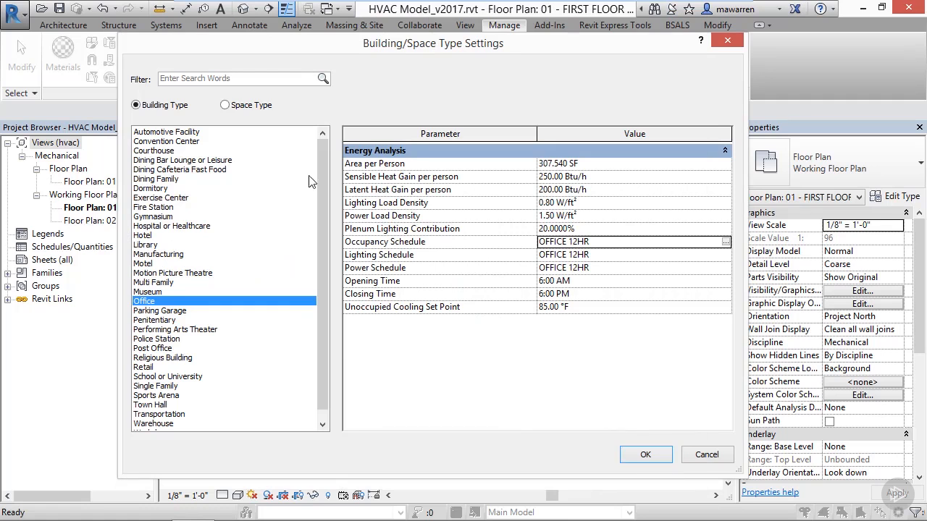
# - For the Office - Enclosed space type, set the lighting load density to 0.80 W/ft² and the power load density to 1.7 W/ft²
pyautogui.click(242, 109)
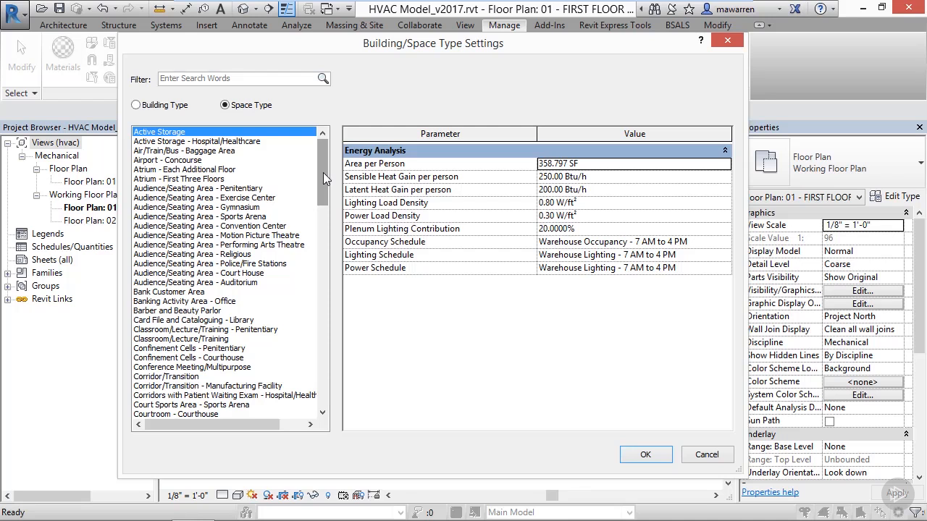
pyautogui.moveTo(323, 172); pyautogui.dragTo(313, 328)
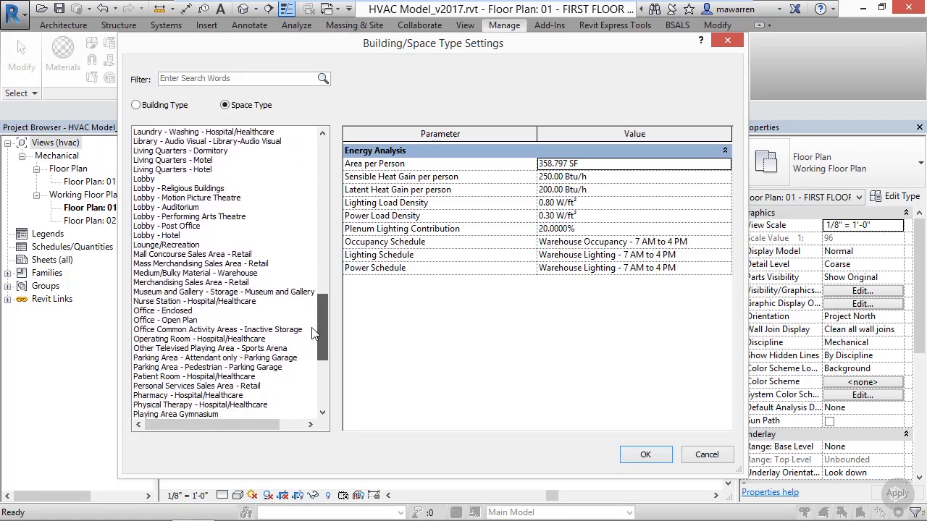
pyautogui.click(174, 312)
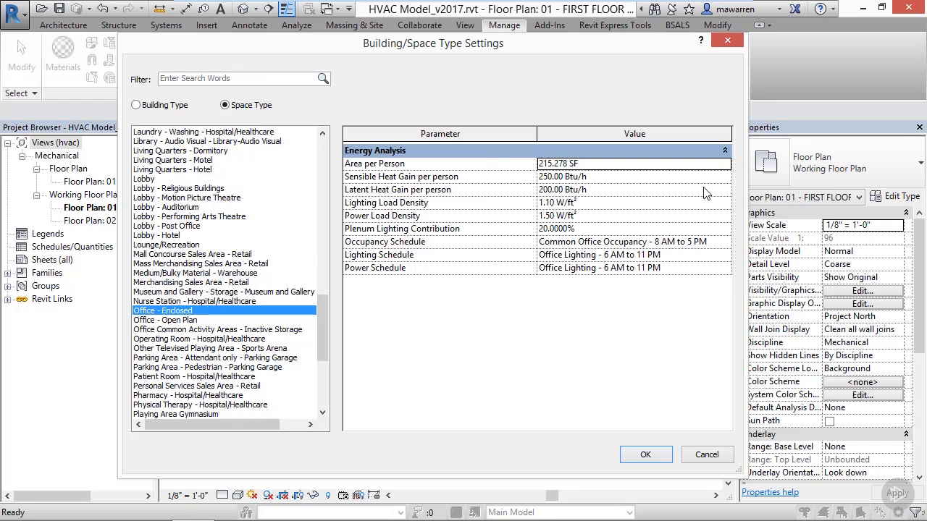
pyautogui.click(620, 206)
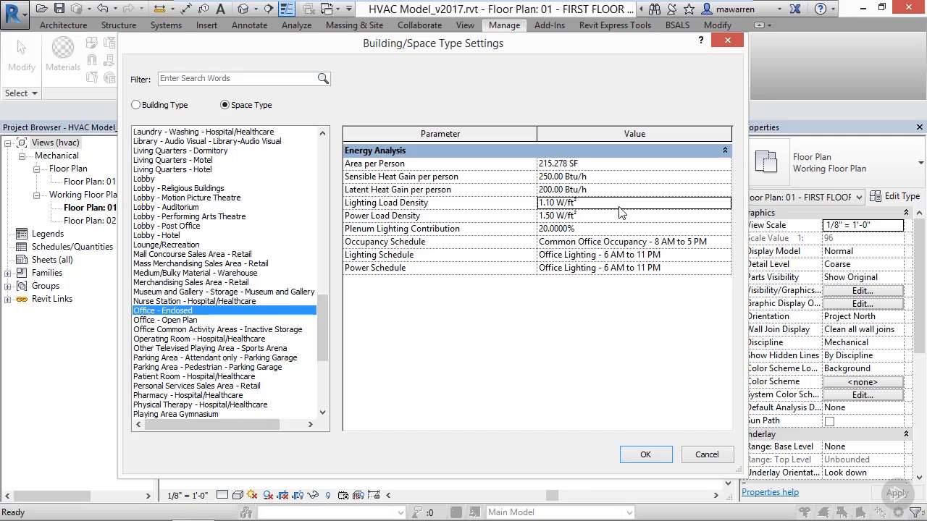
pyautogui.write('0.8')
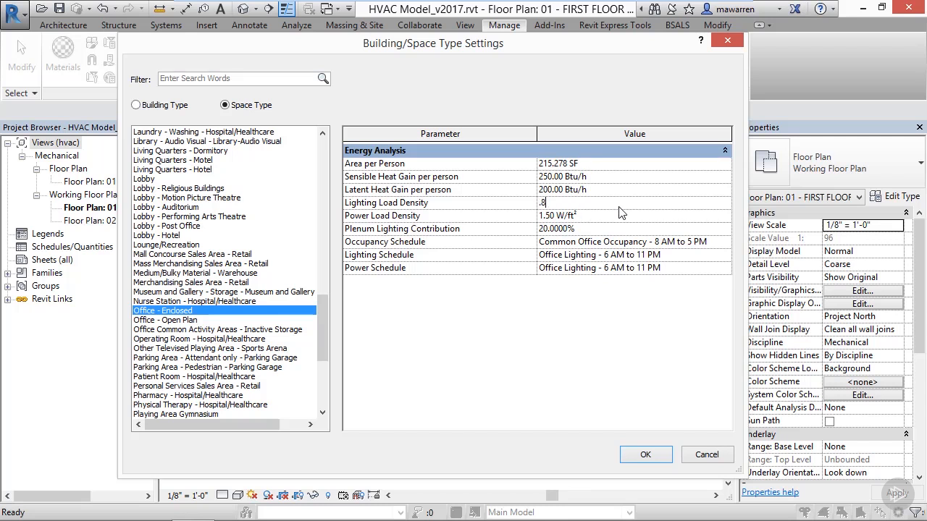
pyautogui.click(620, 221)
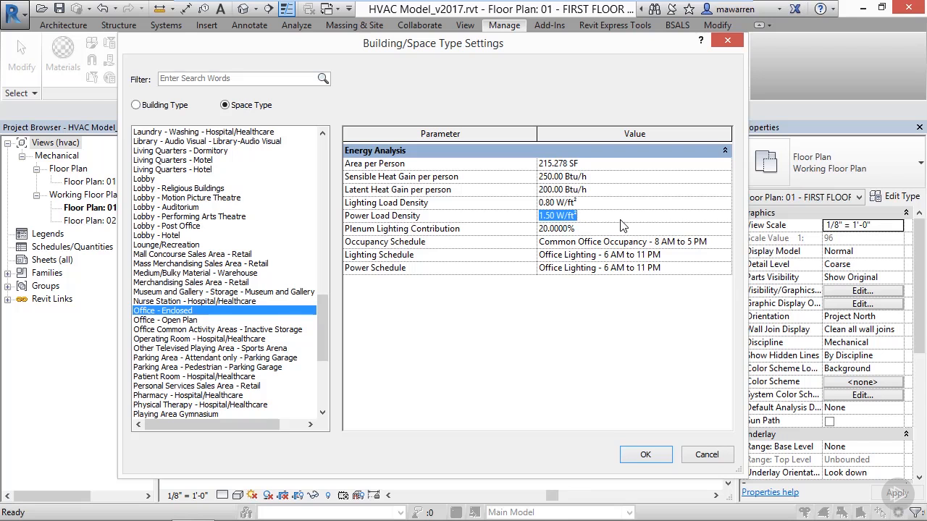
pyautogui.click(621, 220)
pyautogui.moveTo(616, 219); pyautogui.dragTo(529, 220)
pyautogui.write('1.7')
# - Assign the OFFICE 12HR schedule as the Office - Enclosed space type's occupancy schedule
pyautogui.click(721, 250)
pyautogui.click(728, 248)
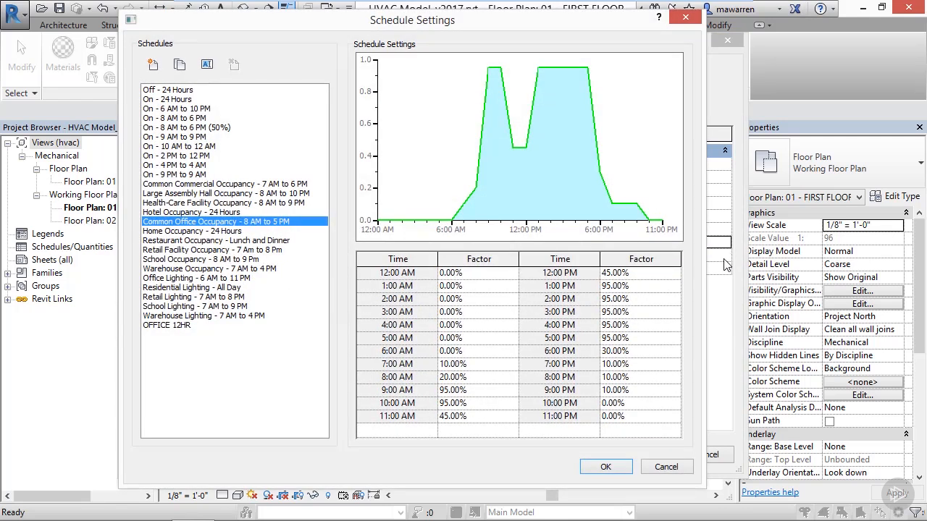
pyautogui.click(172, 326)
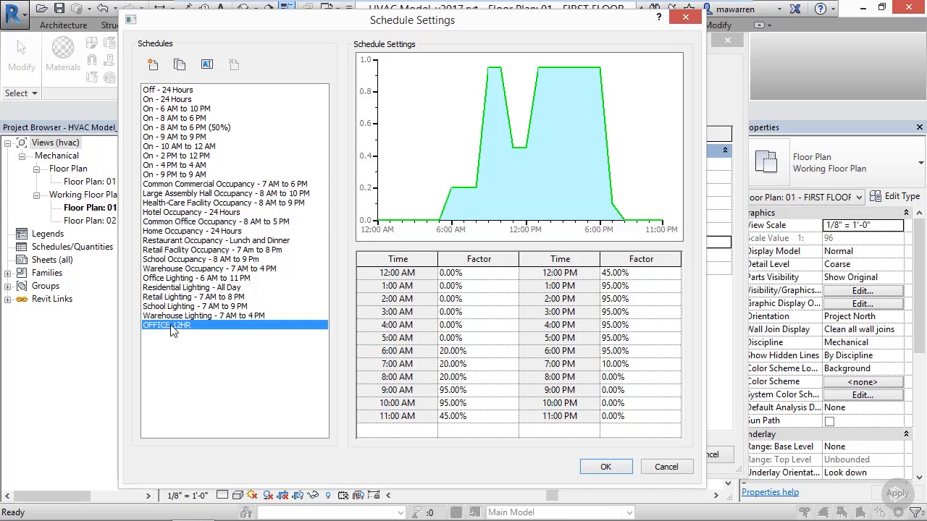
pyautogui.click(604, 467)
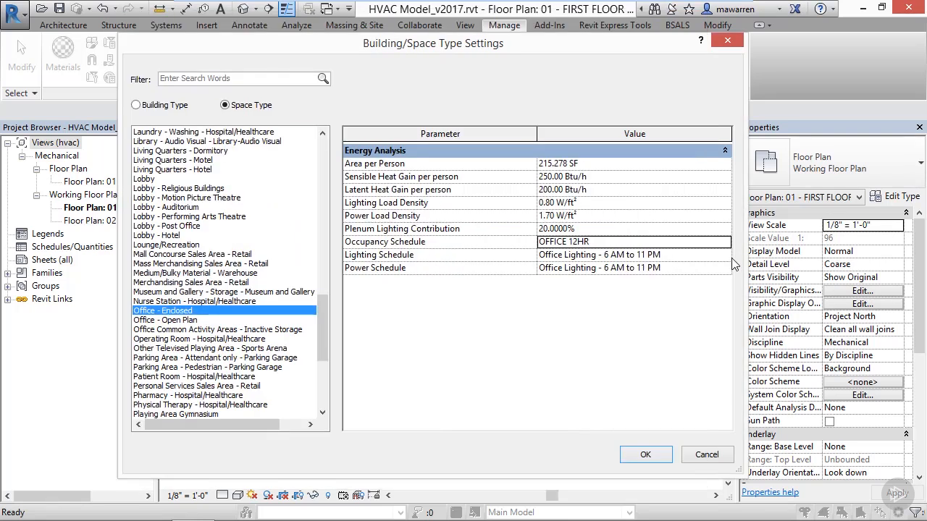
# - Assign the OFFICE 12HR schedule as the Office - Enclosed space type's lighting schedule
pyautogui.click(723, 255)
pyautogui.click(726, 255)
pyautogui.click(169, 326)
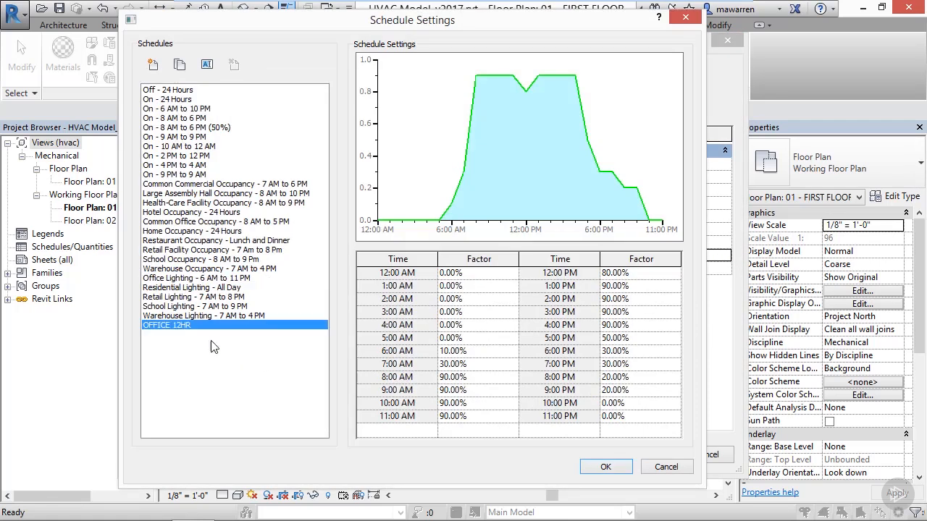
pyautogui.click(605, 467)
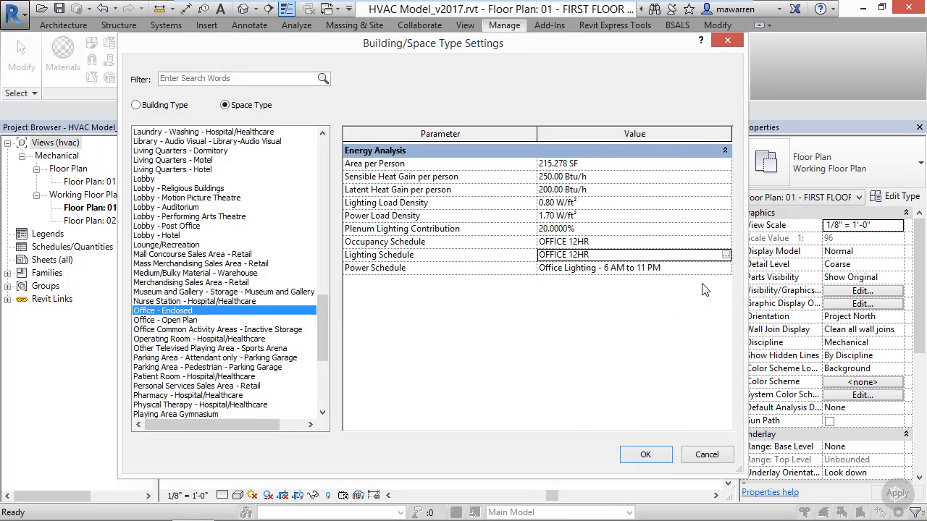
# - Assign the OFFICE 12HR schedule as the Office - Enclosed space type's power schedule
pyautogui.click(724, 267)
pyautogui.click(726, 268)
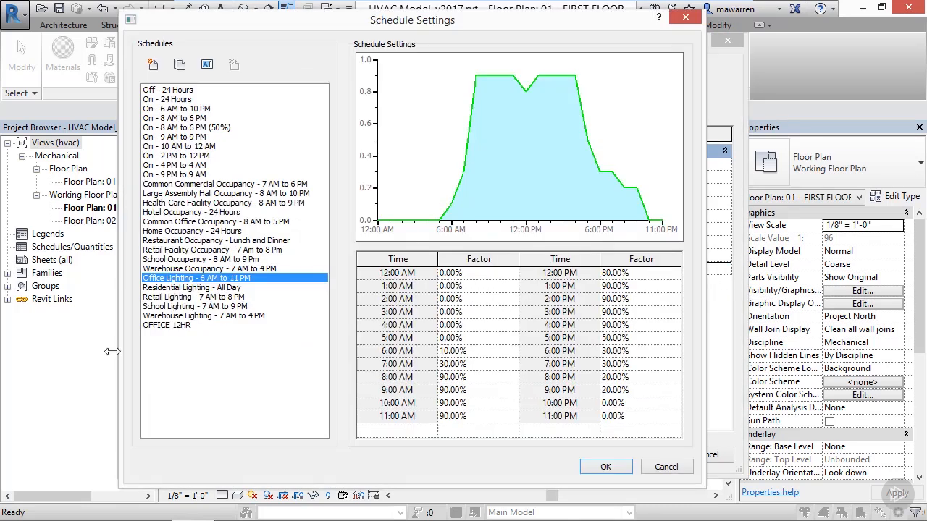
pyautogui.click(175, 326)
pyautogui.click(601, 468)
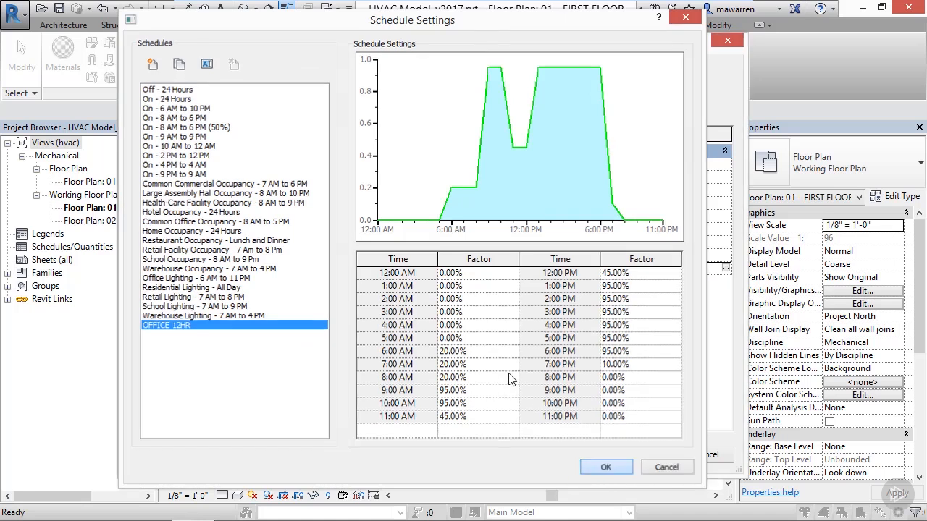
# - Display the Office - Open Plan space type's energy parameters and accept all building and space type settings
pyautogui.click(171, 321)
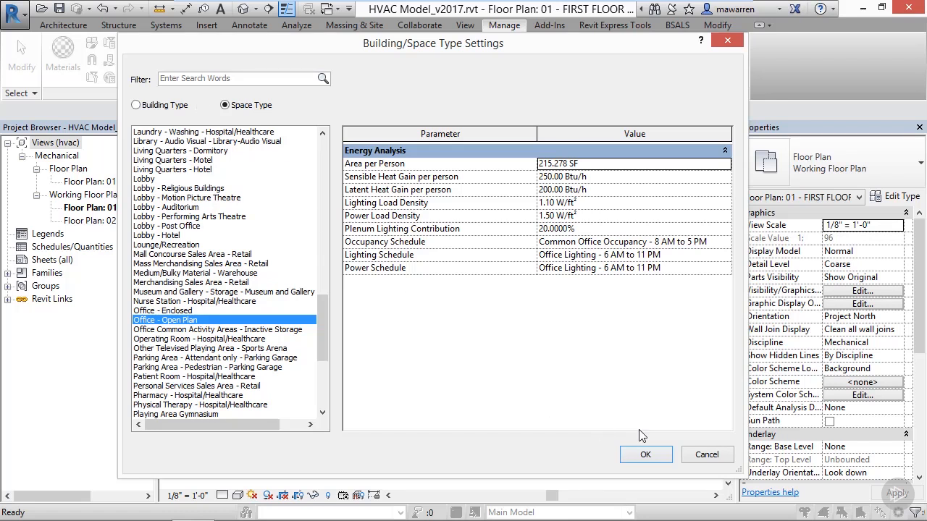
pyautogui.click(646, 454)
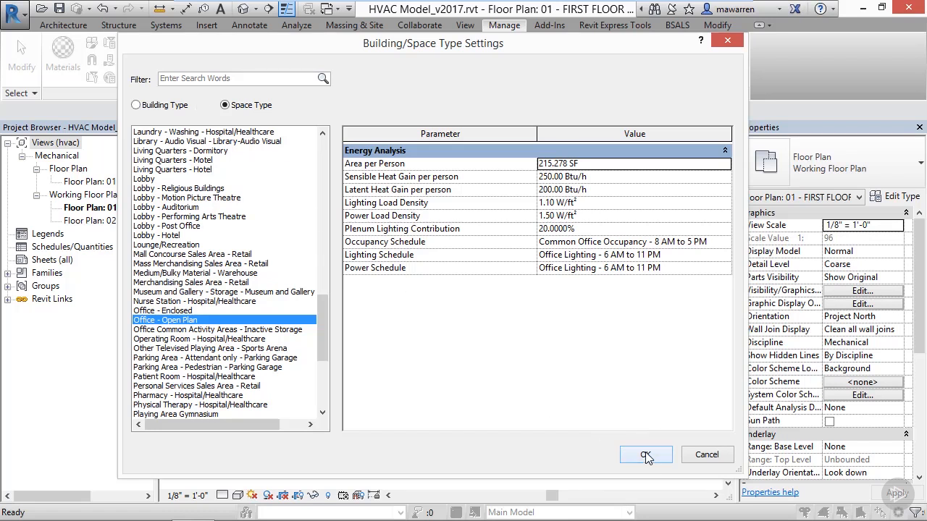